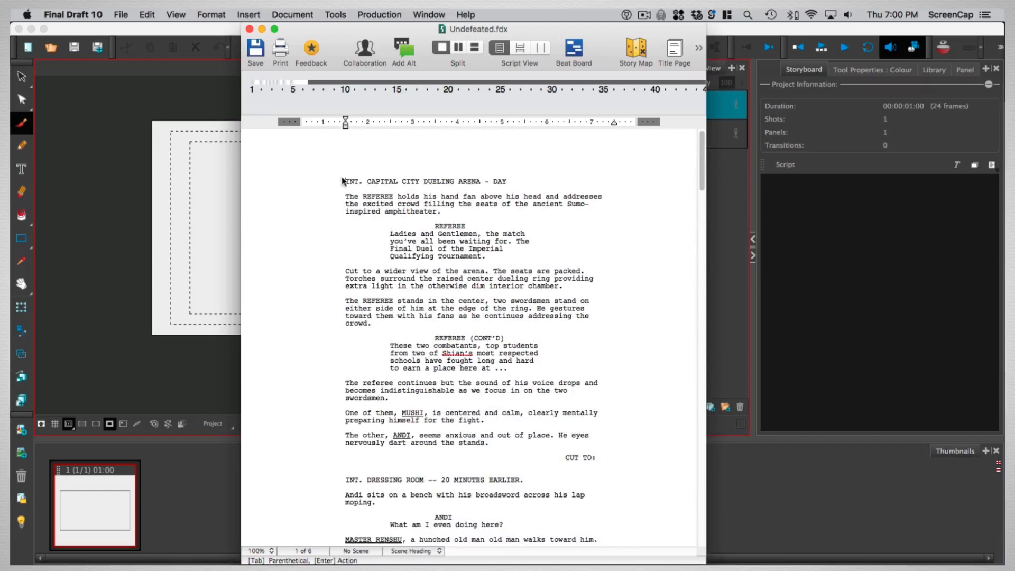
Examine the screenplay's scene heading, character, dialogue and action elements by selecting them in turn
{"action": "left_click", "coordinate": [370, 181]}
{"action": "left_click_drag", "start_coordinate": [435, 226], "coordinate": [500, 260]}
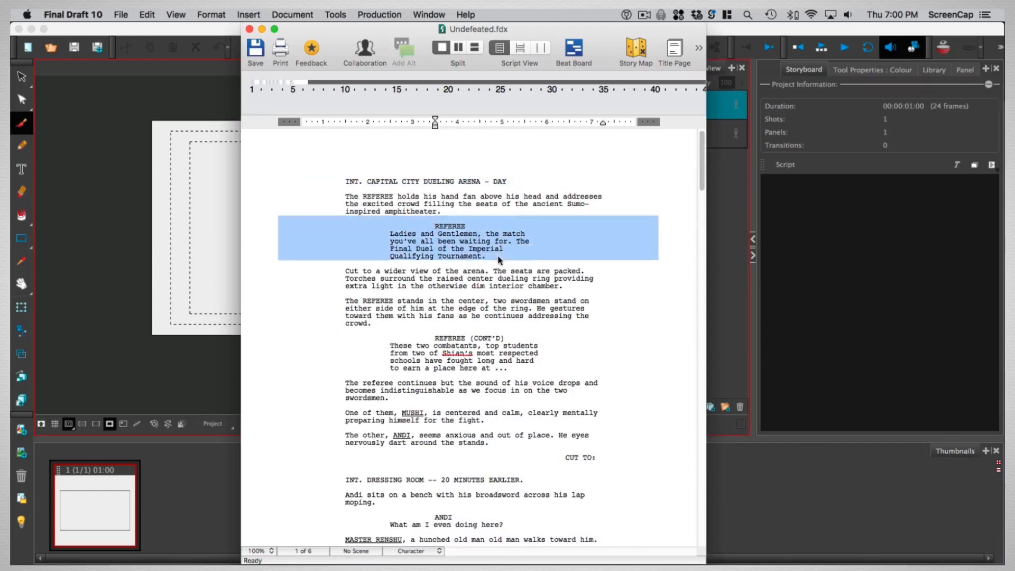
{"action": "left_click", "coordinate": [579, 255]}
{"action": "triple_click", "coordinate": [573, 458]}
{"action": "left_click", "coordinate": [596, 439]}
{"action": "left_click_drag", "start_coordinate": [343, 383], "coordinate": [527, 446]}
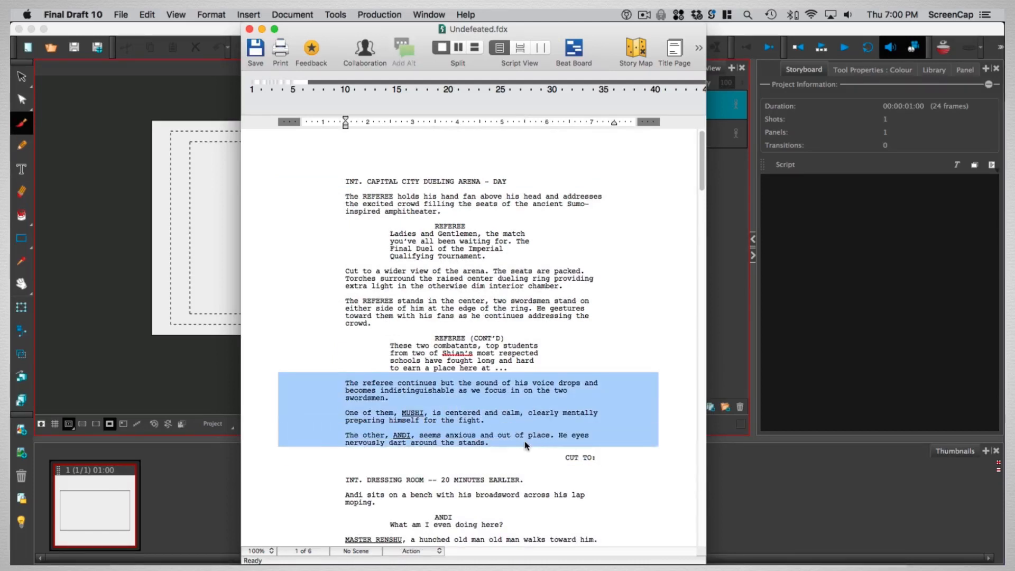
{"action": "left_click", "coordinate": [533, 463]}
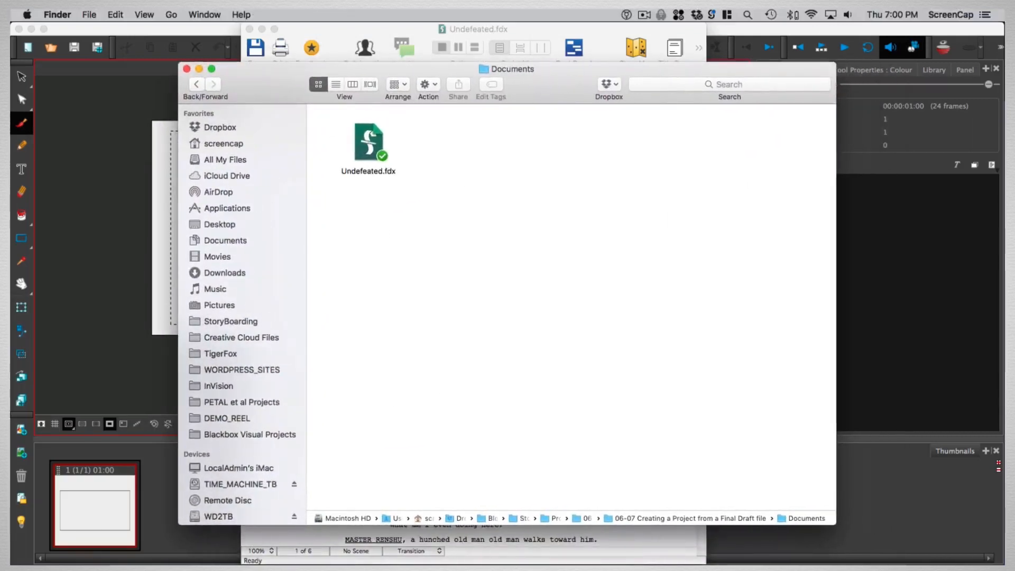
Minimize the Finder window and inspect the script's scene heading and character elements again
{"action": "left_click", "coordinate": [503, 265]}
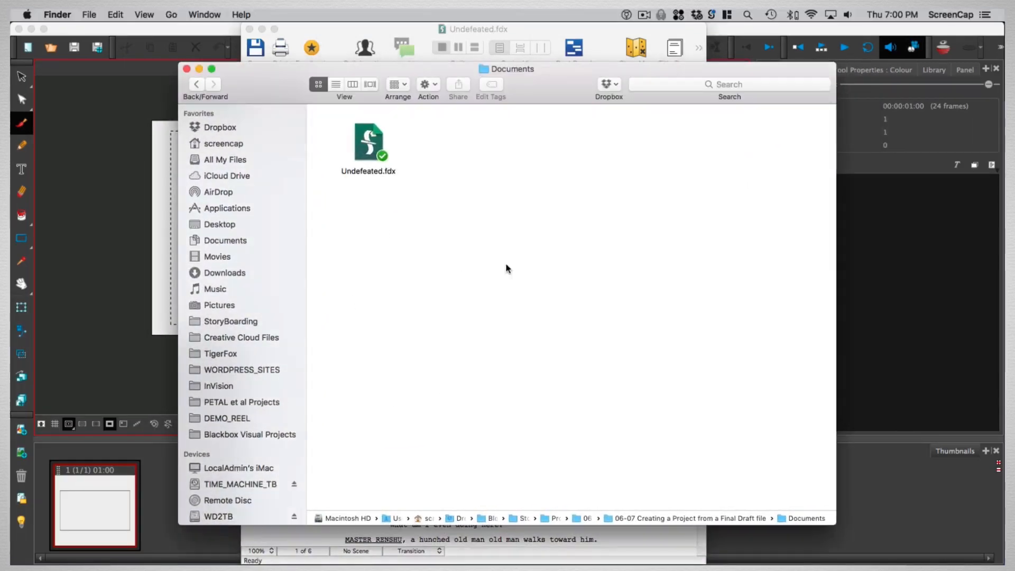
{"action": "left_click", "coordinate": [199, 69]}
{"action": "left_click", "coordinate": [521, 227]}
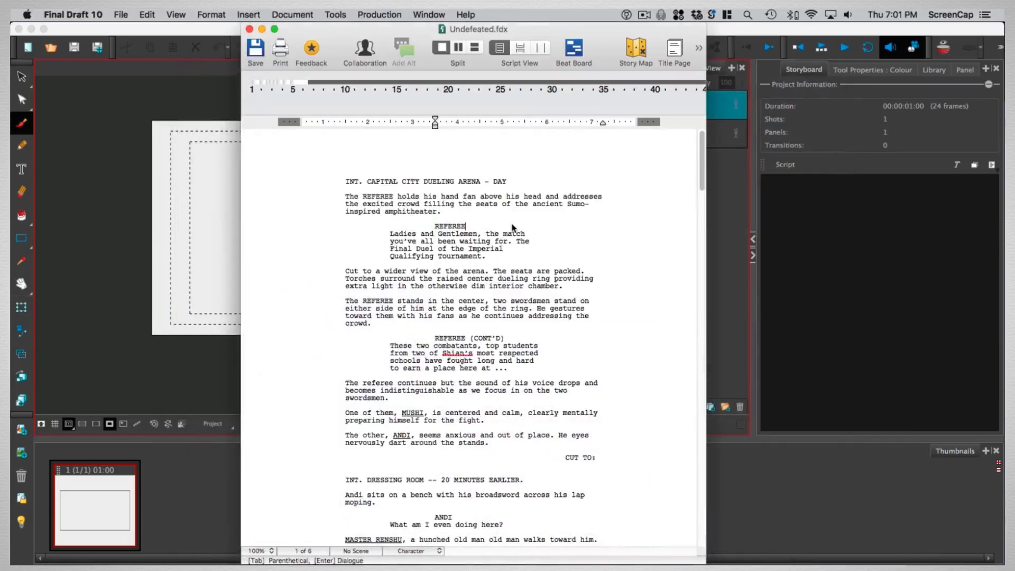
{"action": "left_click", "coordinate": [357, 182]}
{"action": "left_click_drag", "start_coordinate": [345, 187], "coordinate": [674, 184]}
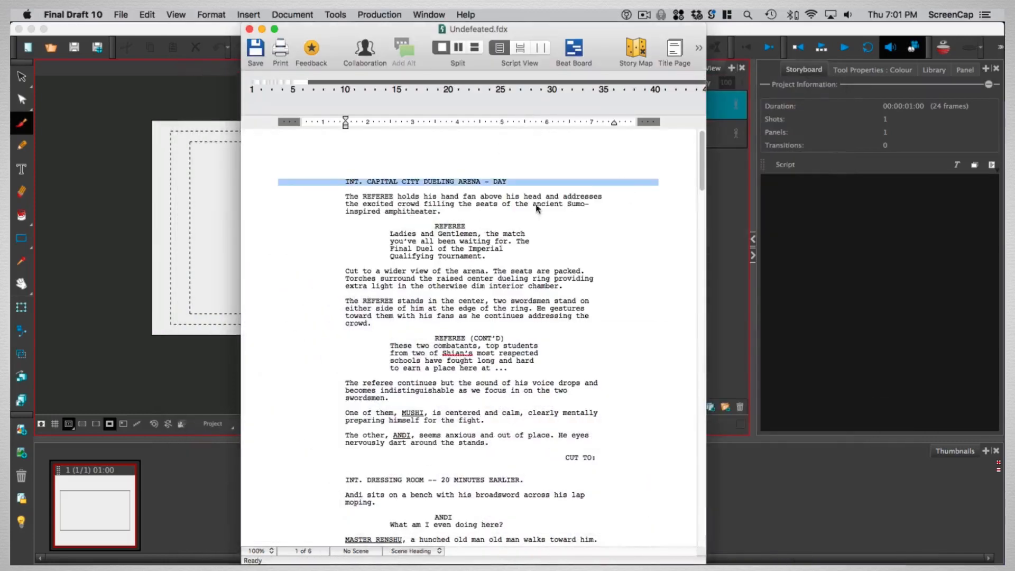
{"action": "left_click_drag", "start_coordinate": [417, 225], "coordinate": [487, 228]}
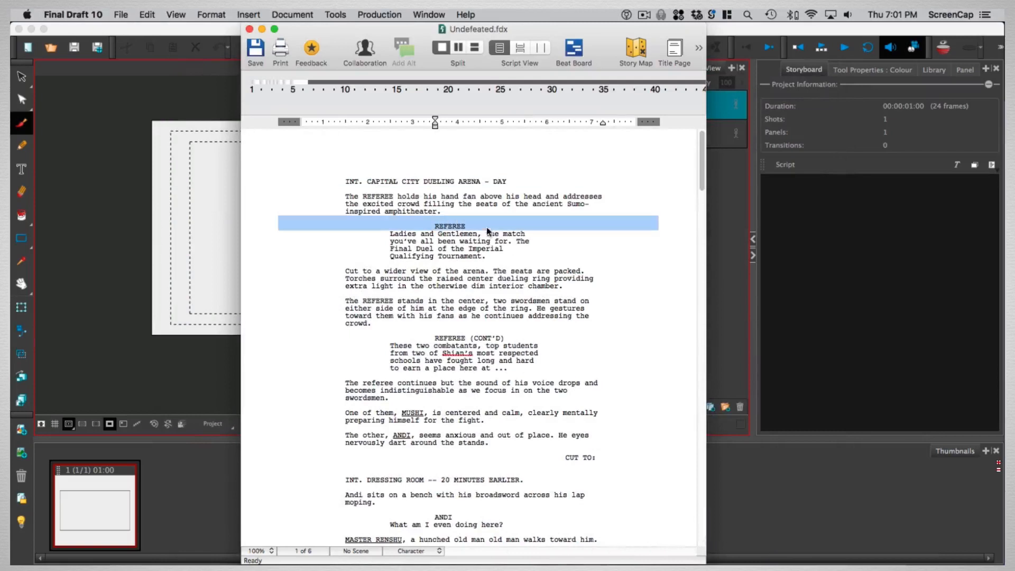
{"action": "left_click", "coordinate": [617, 257]}
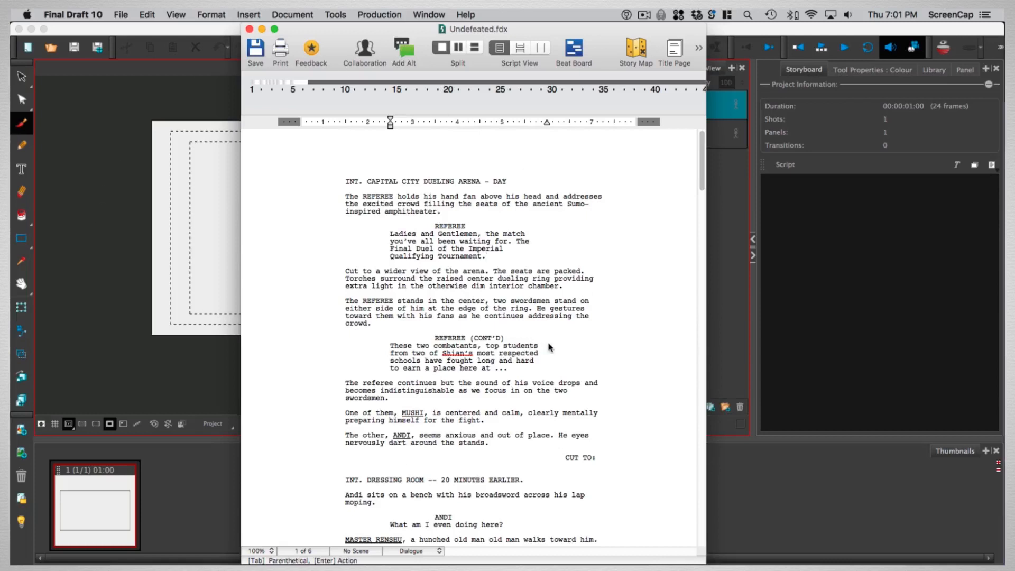
Switch to Storyboard Pro and start a new project from a Final Draft script
{"action": "left_click", "coordinate": [107, 111]}
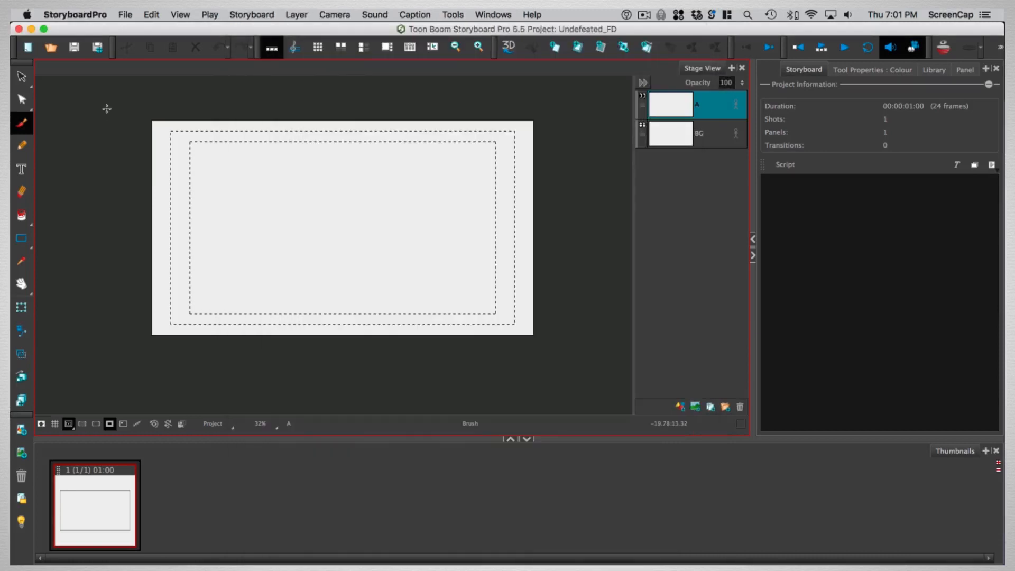
{"action": "left_click", "coordinate": [107, 108]}
{"action": "left_click", "coordinate": [126, 14]}
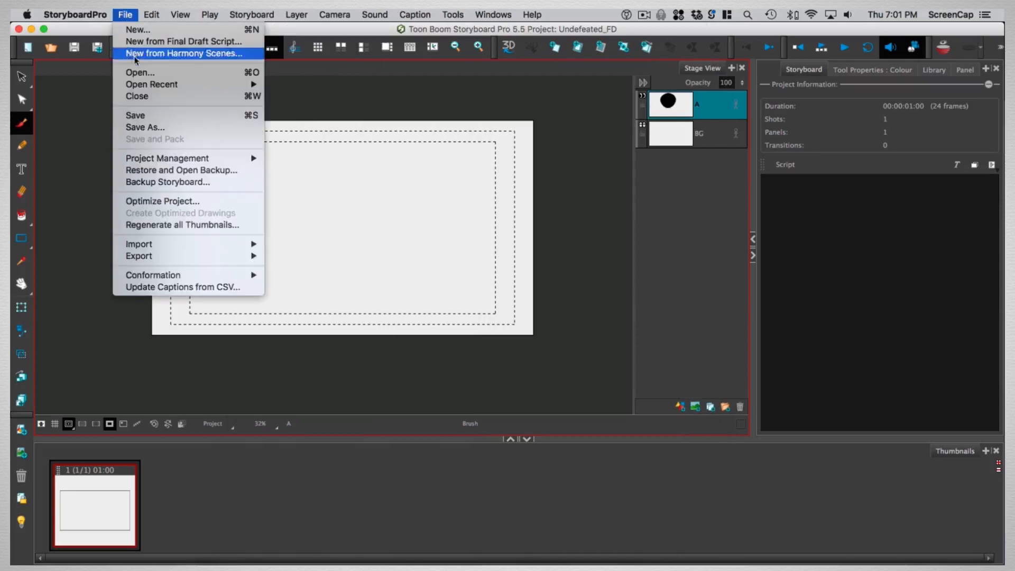
{"action": "left_click", "coordinate": [158, 41]}
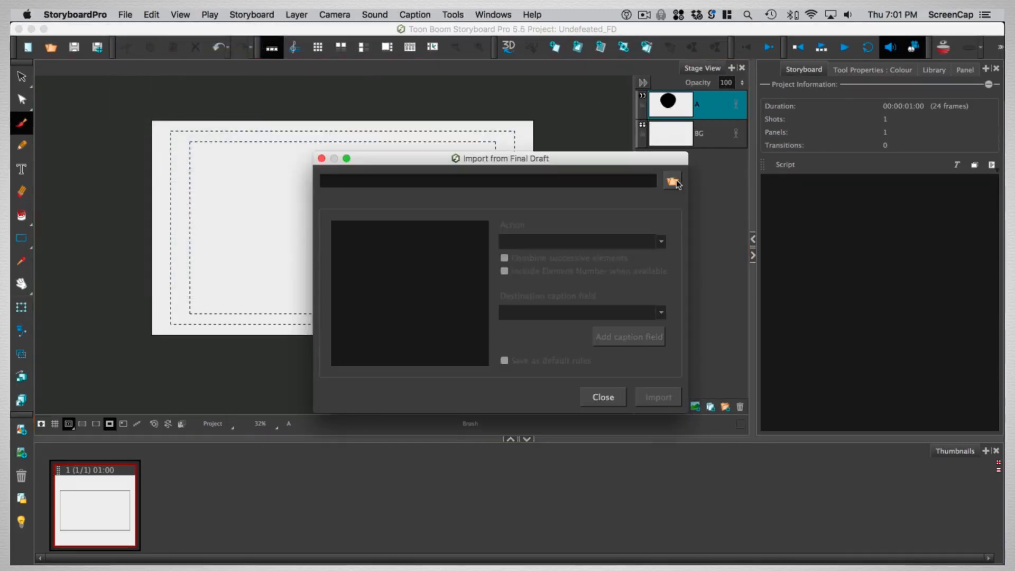
Choose Undefeated.fdx from the Documents folder as the script to import
{"action": "left_click", "coordinate": [673, 182]}
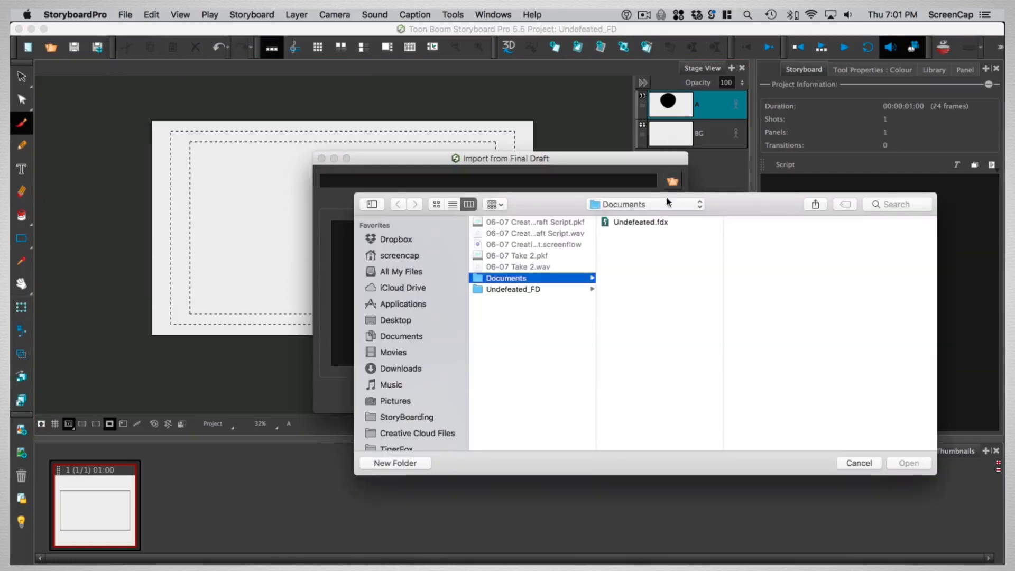
{"action": "left_click", "coordinate": [638, 222]}
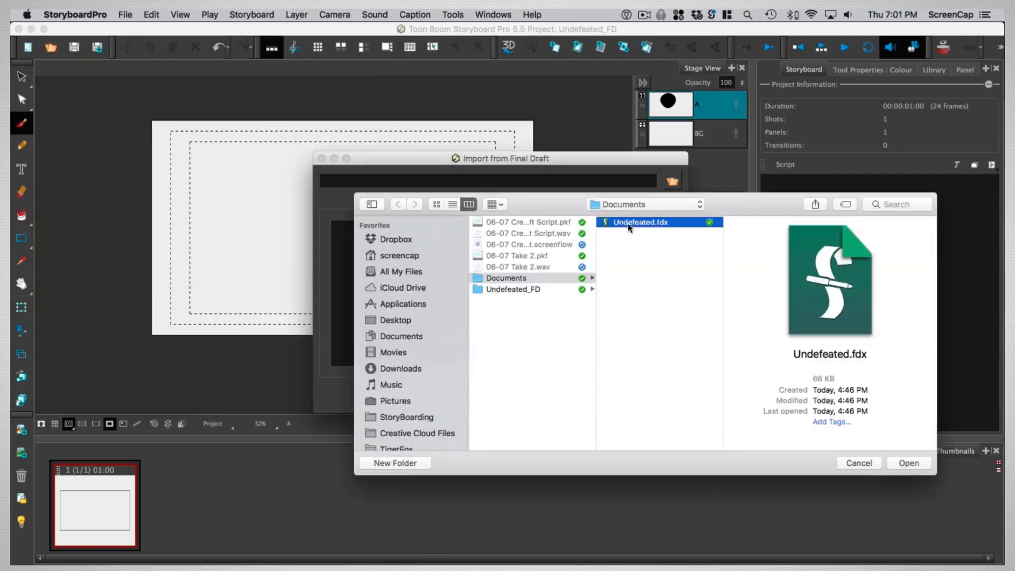
{"action": "left_click", "coordinate": [909, 463]}
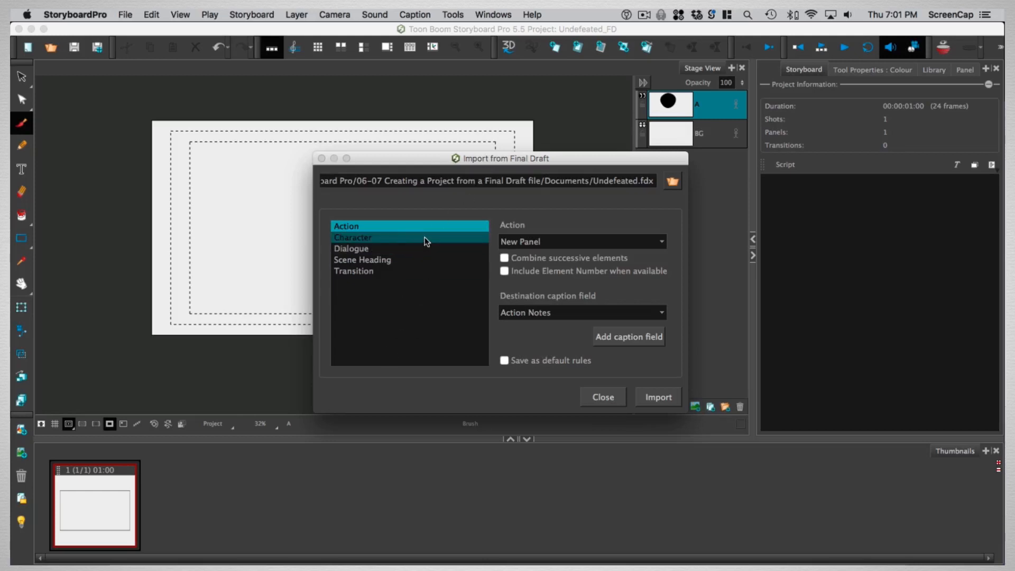
Set the Scene Heading element's import action to New Scene
{"action": "left_click", "coordinate": [369, 262]}
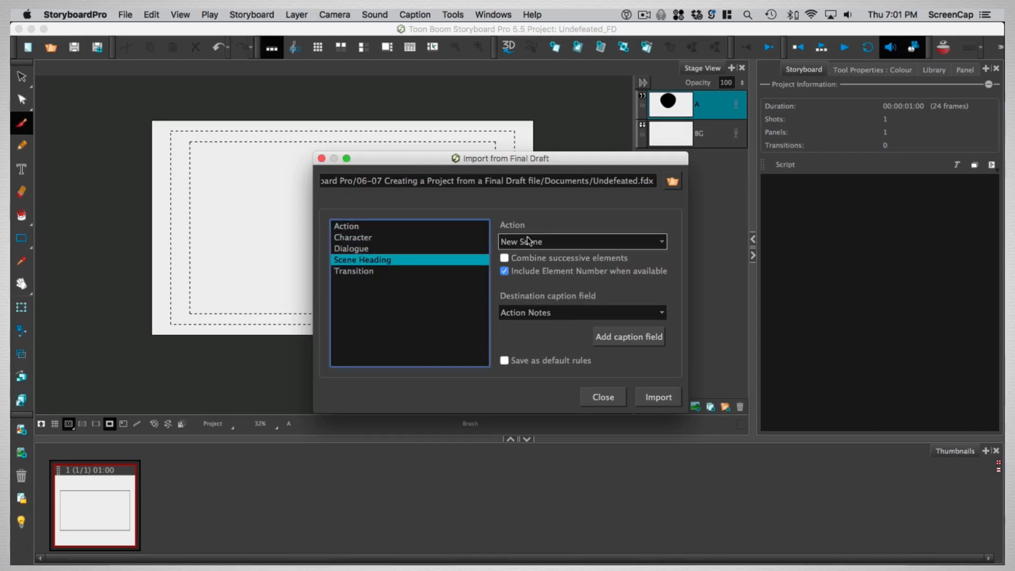
{"action": "left_click", "coordinate": [557, 245]}
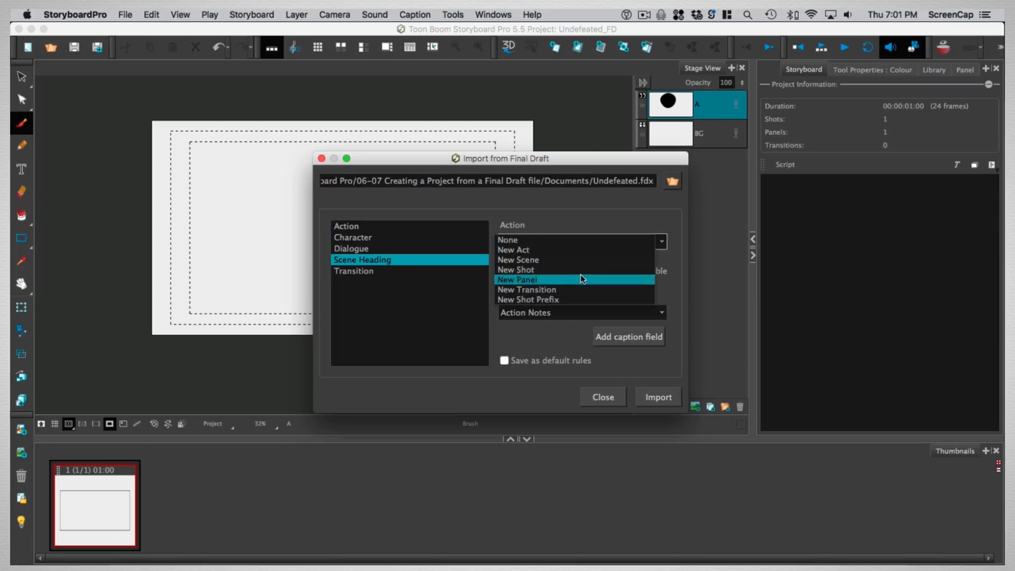
{"action": "left_click", "coordinate": [509, 261]}
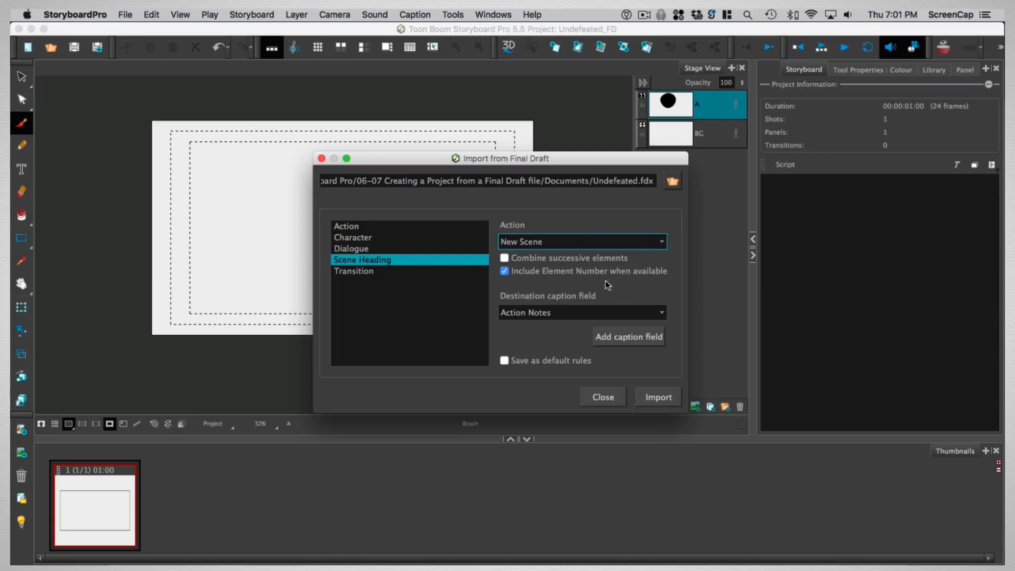
{"action": "left_click", "coordinate": [473, 287]}
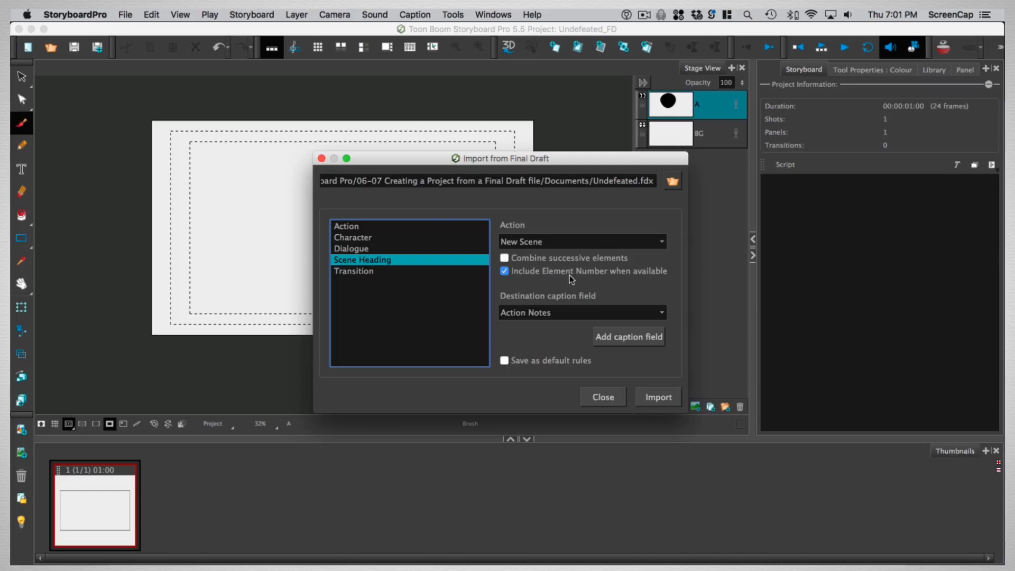
{"action": "left_click", "coordinate": [541, 313]}
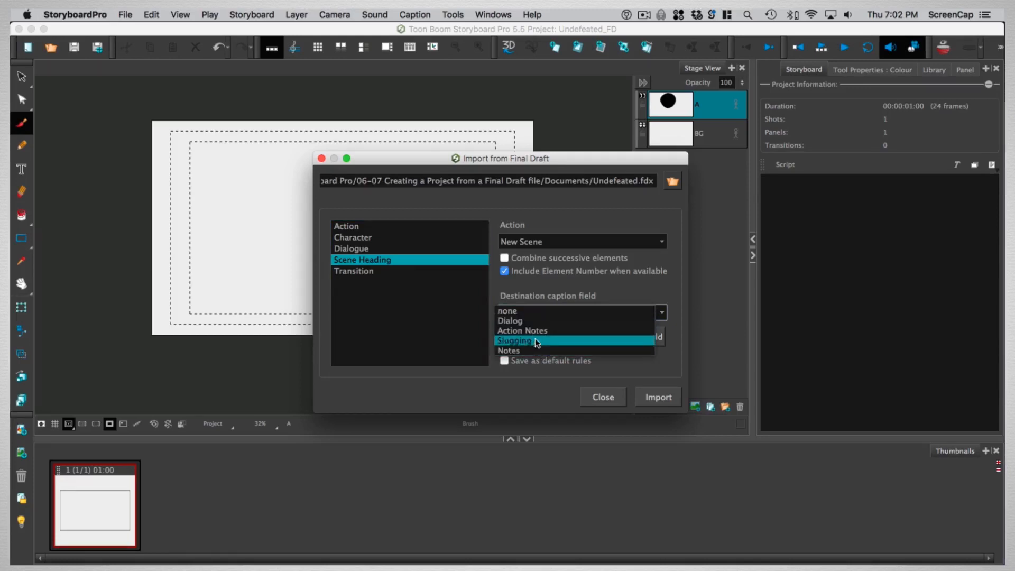
{"action": "left_click", "coordinate": [626, 289]}
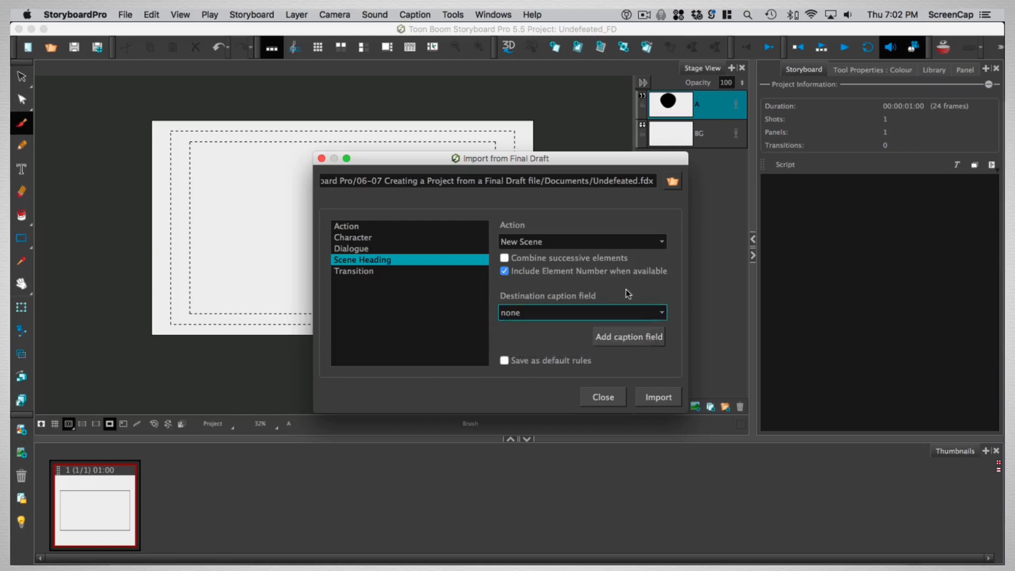
{"action": "left_click", "coordinate": [642, 338]}
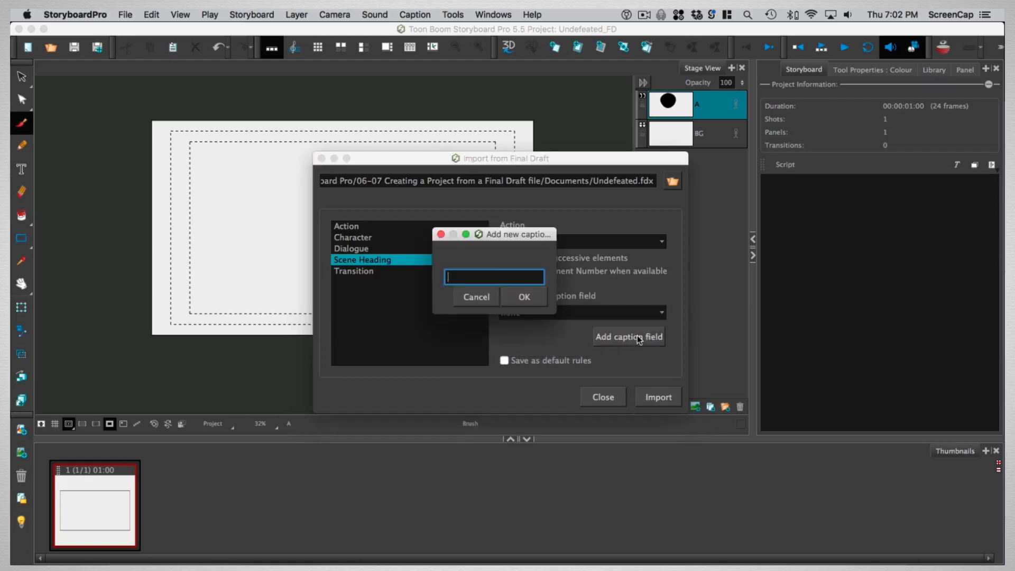
{"action": "left_click", "coordinate": [476, 297]}
Route the Scene Heading element's text to the Action Notes caption field
{"action": "left_click", "coordinate": [544, 313]}
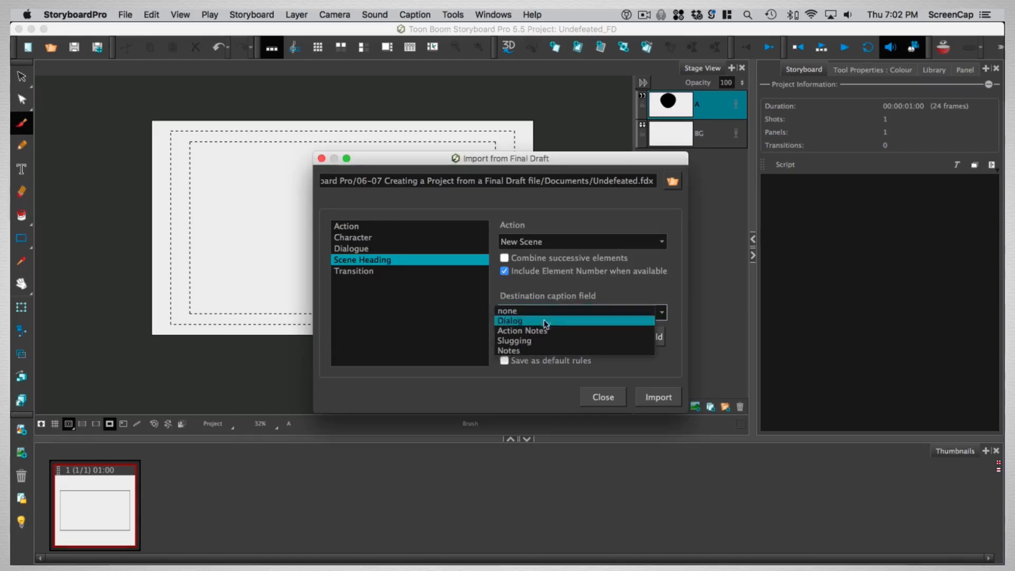
{"action": "left_click", "coordinate": [517, 331]}
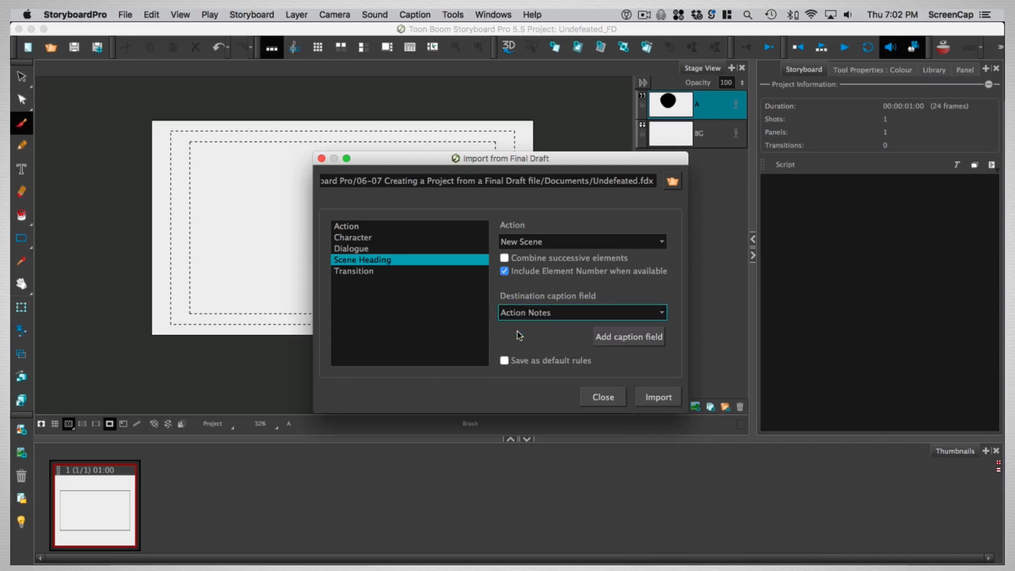
Set the Character element to create a New Shot with its text sent to the Dialog caption field
{"action": "left_click", "coordinate": [361, 241]}
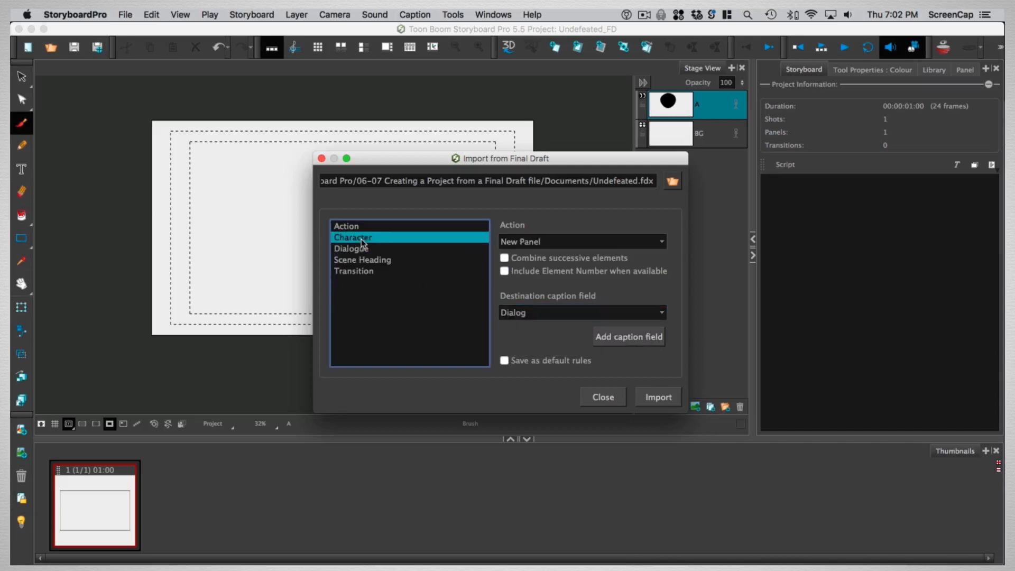
{"action": "left_click", "coordinate": [561, 245]}
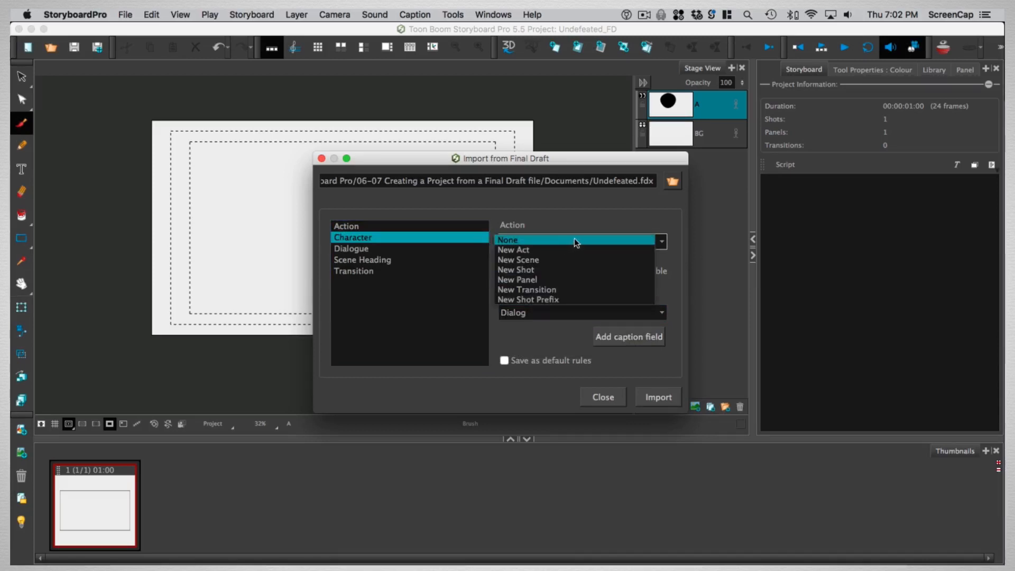
{"action": "left_click", "coordinate": [585, 268]}
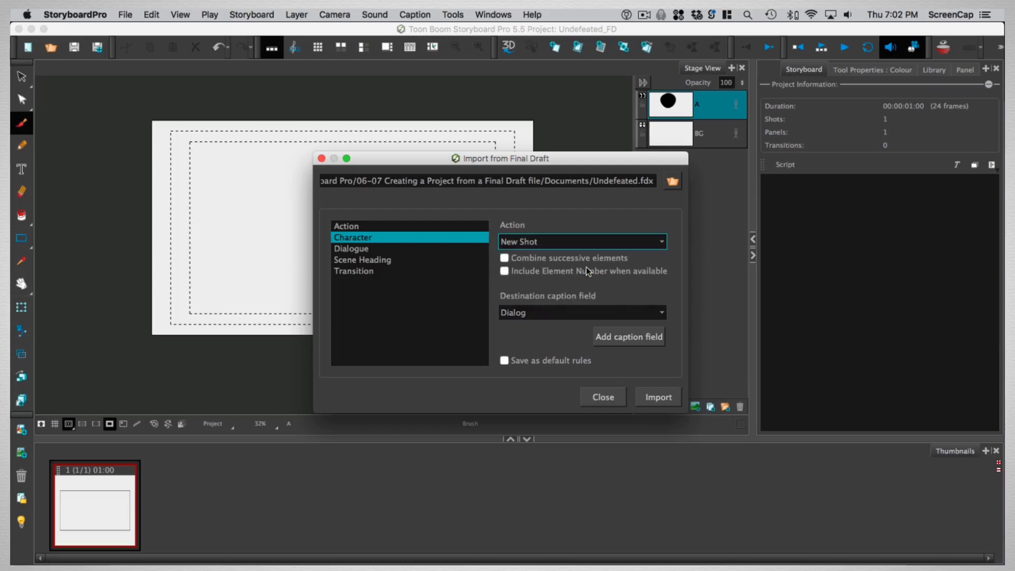
{"action": "left_click", "coordinate": [531, 314]}
{"action": "left_click", "coordinate": [527, 321]}
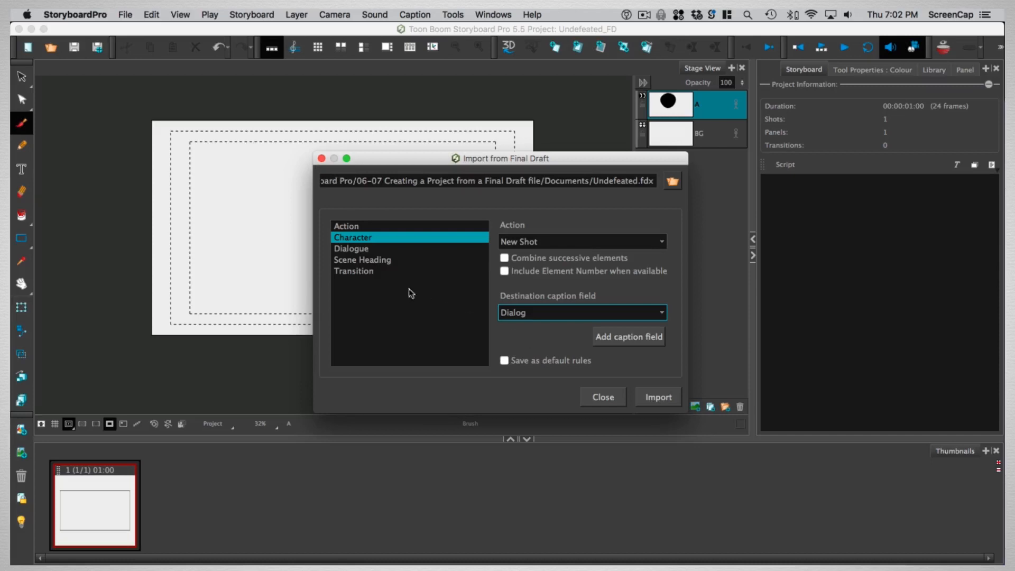
Send the Dialogue element's text to the Dialog caption field
{"action": "left_click", "coordinate": [363, 249]}
{"action": "left_click", "coordinate": [537, 316]}
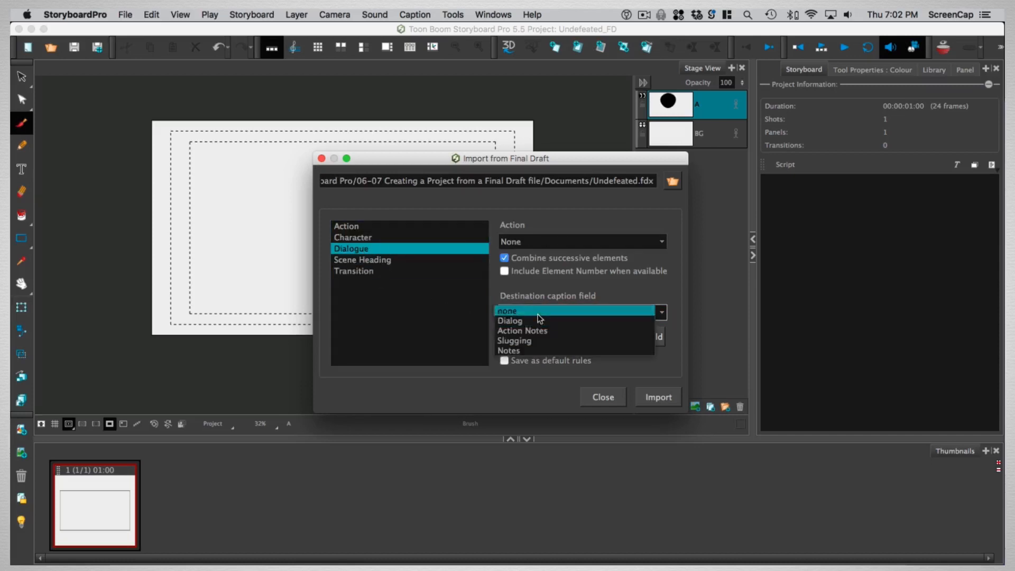
{"action": "left_click", "coordinate": [536, 322]}
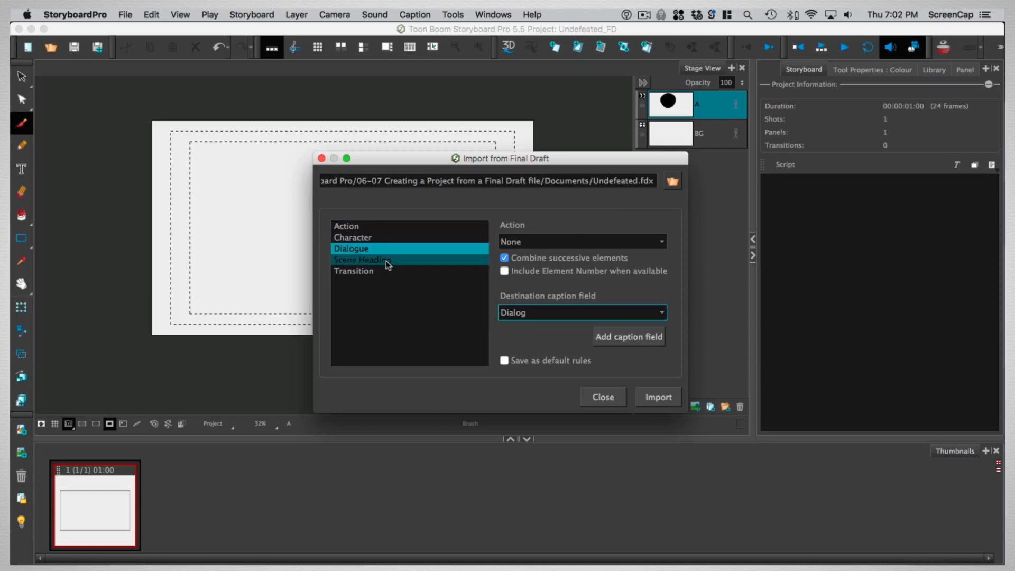
Set the Action element to create a New Panel with its text sent to the Action Notes caption field
{"action": "left_click", "coordinate": [355, 227]}
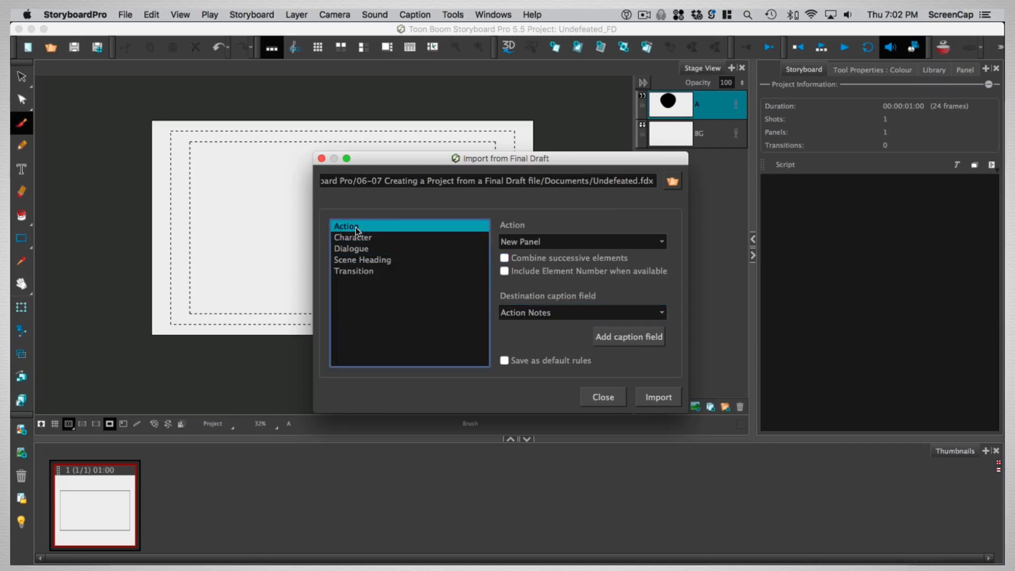
{"action": "left_click", "coordinate": [539, 242]}
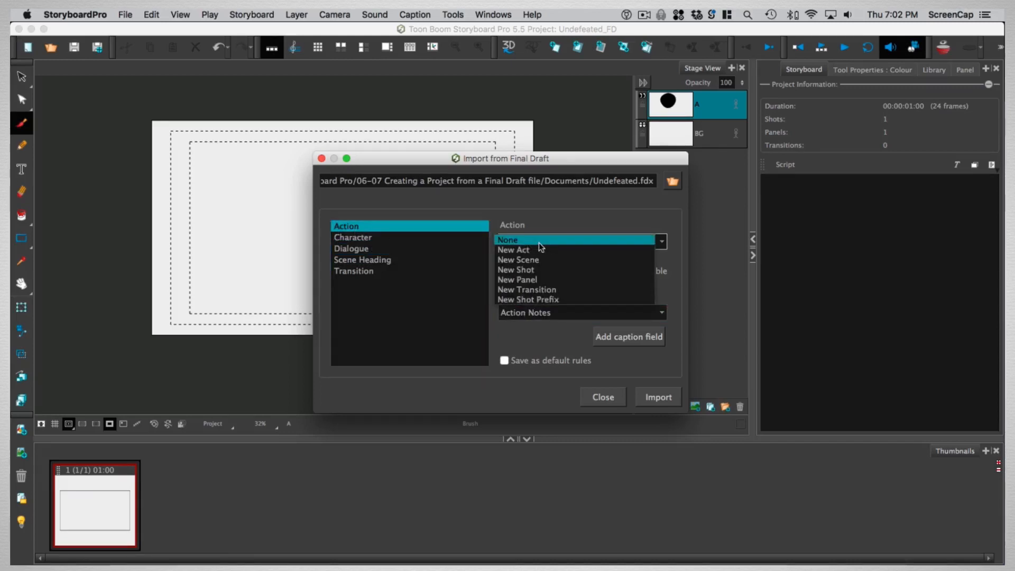
{"action": "left_click", "coordinate": [536, 281]}
{"action": "left_click", "coordinate": [536, 311]}
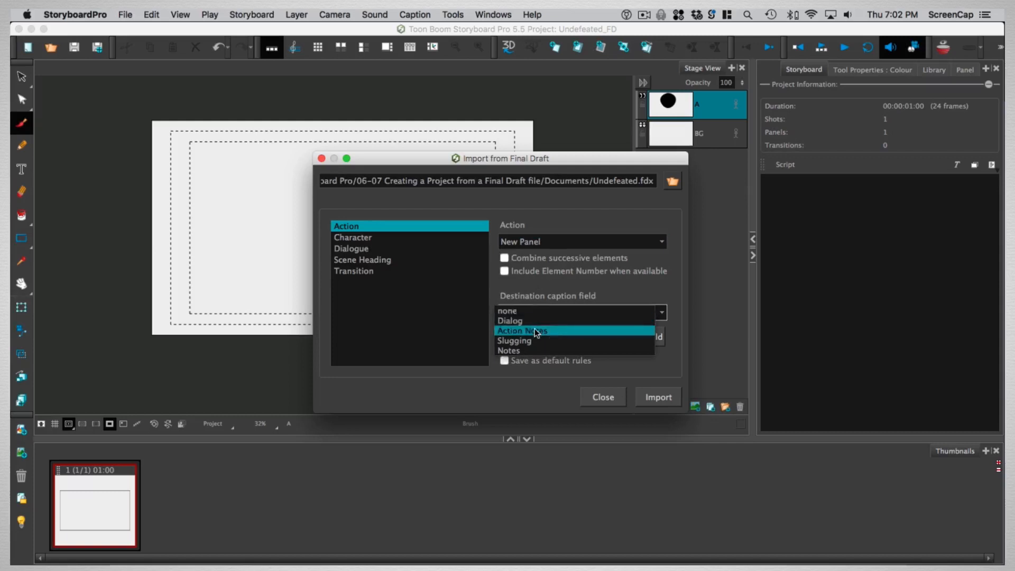
{"action": "left_click", "coordinate": [535, 329]}
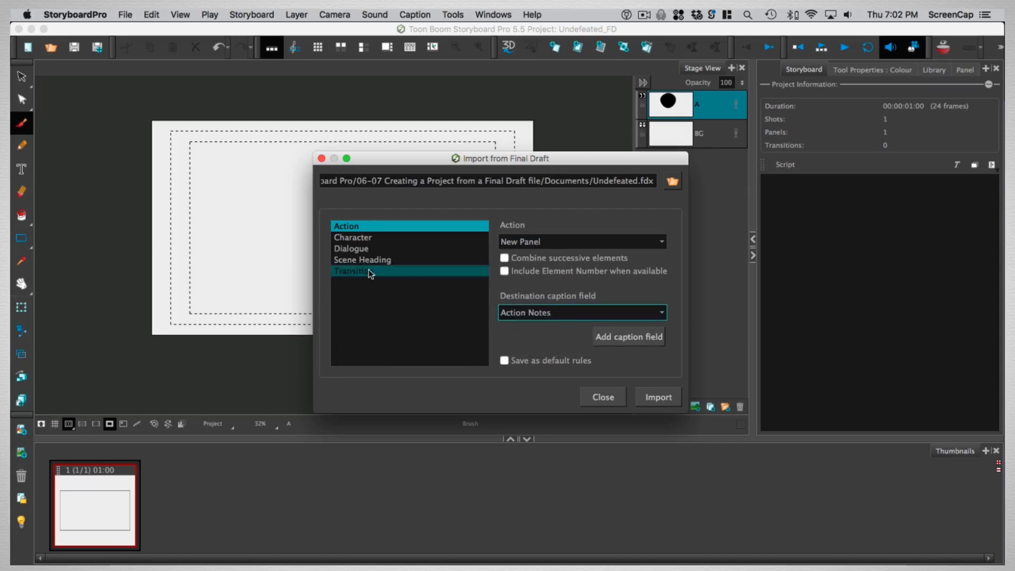
Send the Transition element's text to the Action Notes caption field
{"action": "left_click", "coordinate": [370, 271]}
{"action": "left_click", "coordinate": [549, 316]}
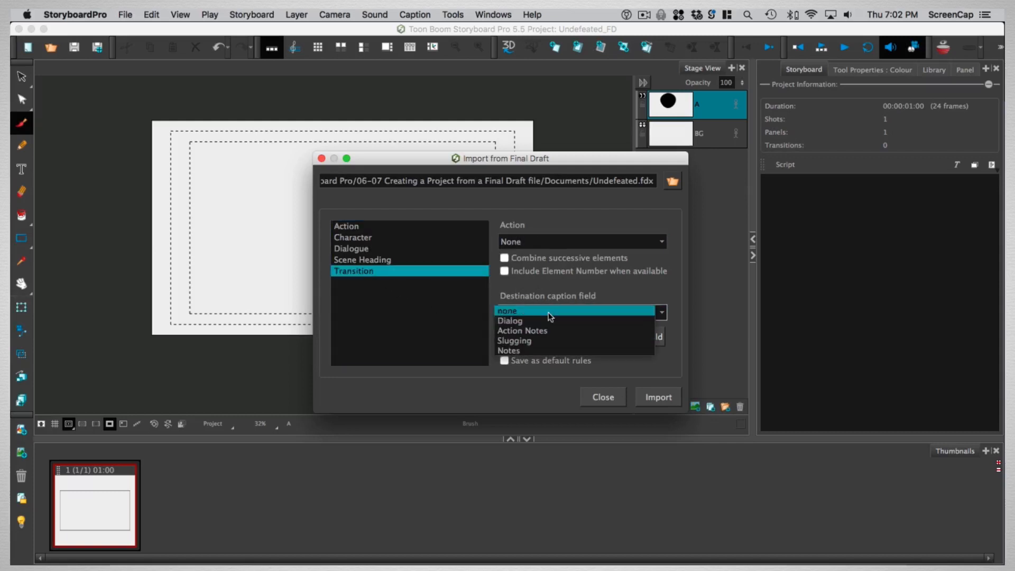
{"action": "left_click", "coordinate": [550, 337]}
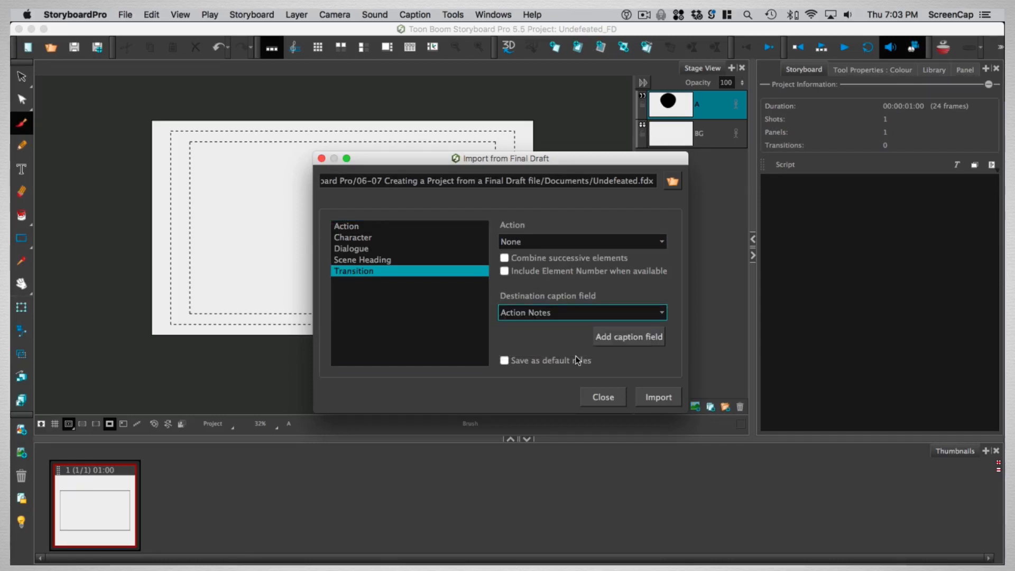
Review the element rules, with Scene Heading creating a New Scene including element numbers, saved as default rules, and import the script
{"action": "left_click", "coordinate": [354, 238]}
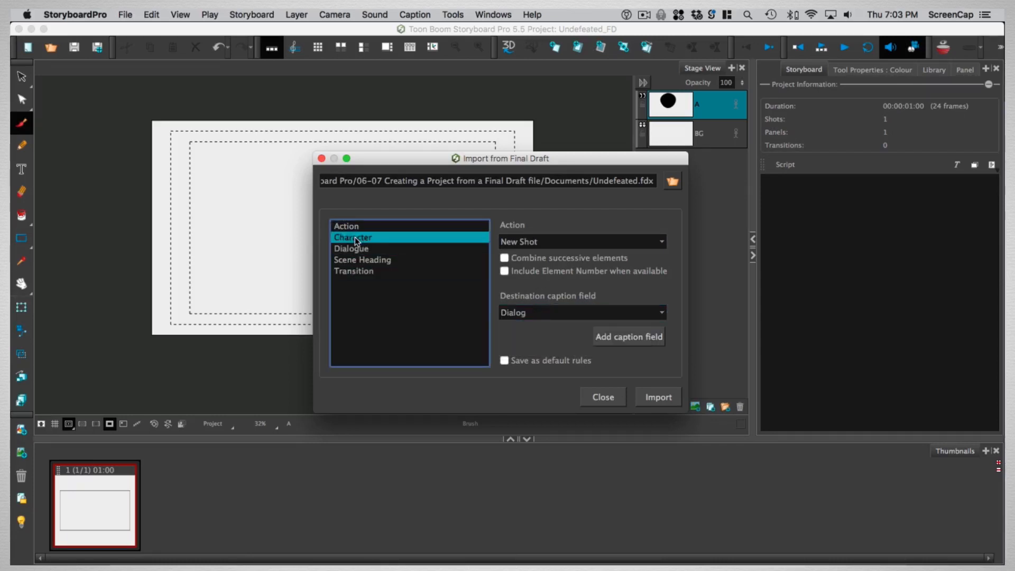
{"action": "left_click", "coordinate": [355, 229]}
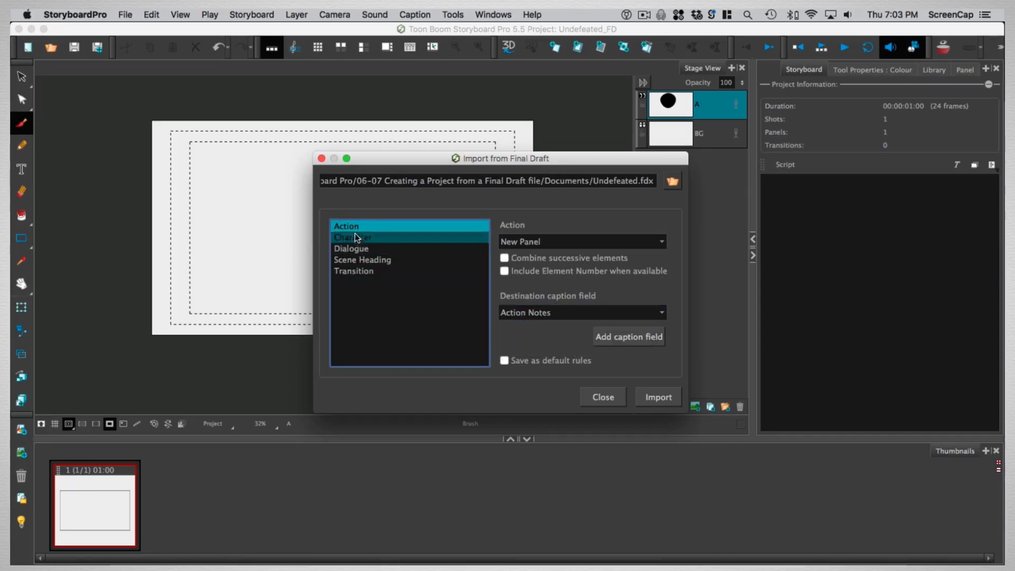
{"action": "left_click", "coordinate": [359, 269]}
{"action": "left_click", "coordinate": [367, 261]}
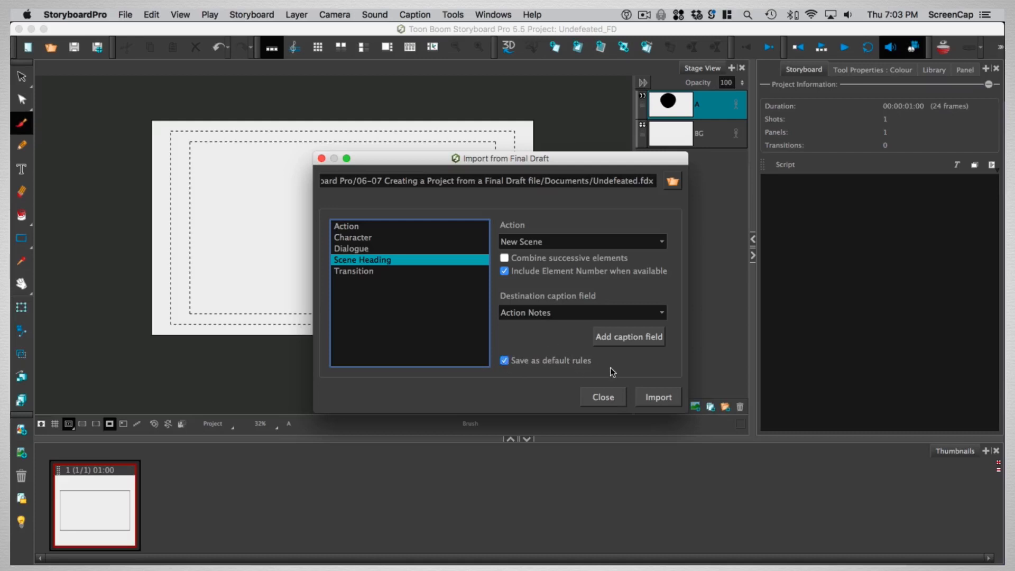
{"action": "left_click", "coordinate": [657, 398]}
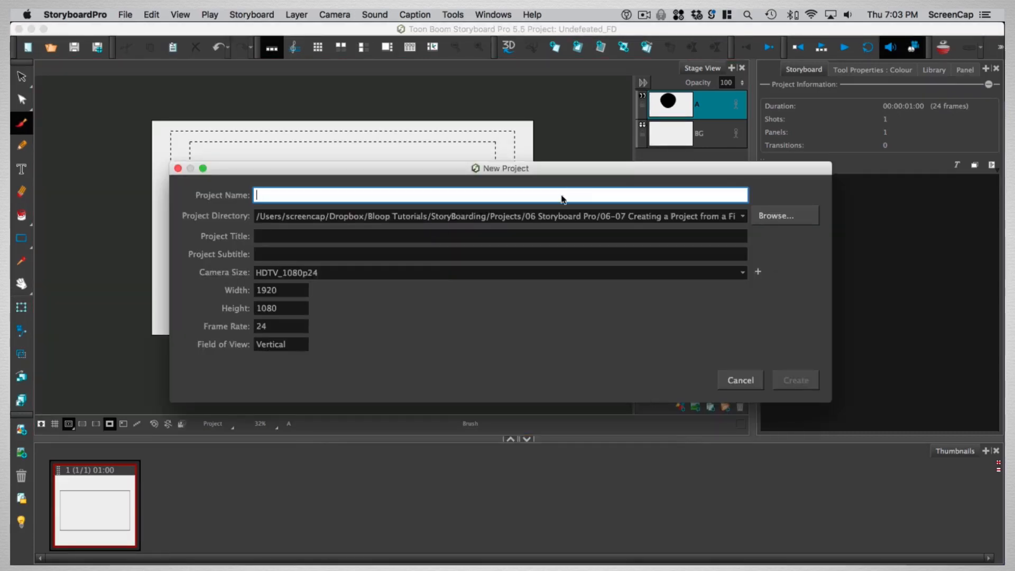
Name the new project Undefeated and choose the 06-07 Creating a Project from a Final Draft file folder as its directory
{"action": "type", "text": "Undefeated"}
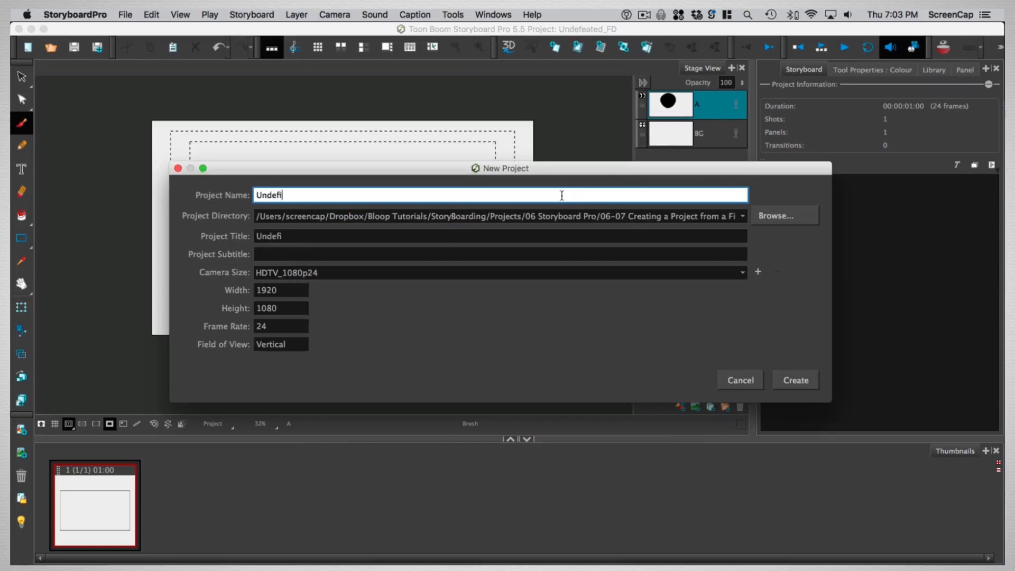
{"action": "left_click", "coordinate": [785, 216]}
{"action": "left_click", "coordinate": [476, 214]}
{"action": "left_click", "coordinate": [470, 228]}
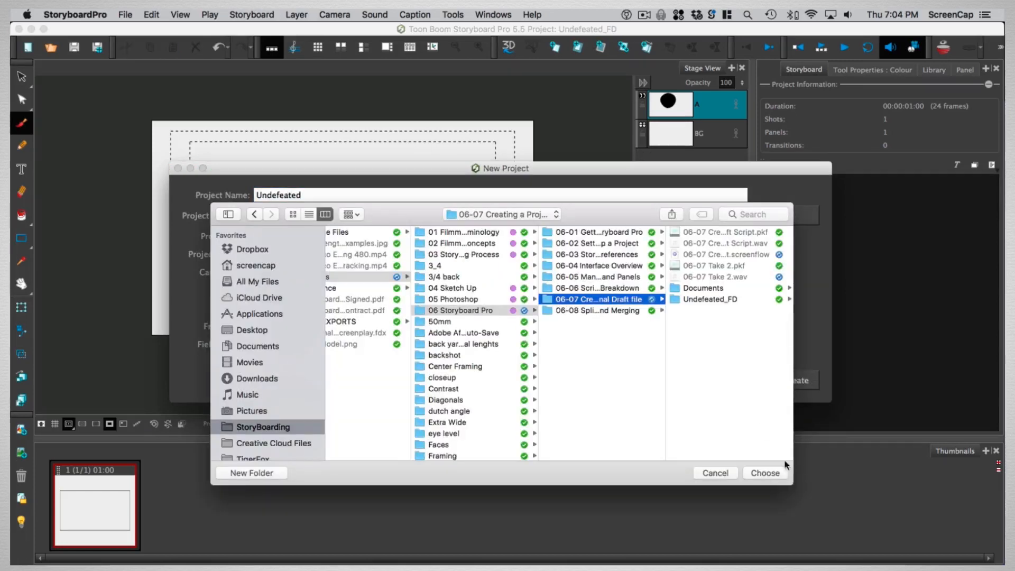
{"action": "left_click", "coordinate": [767, 473]}
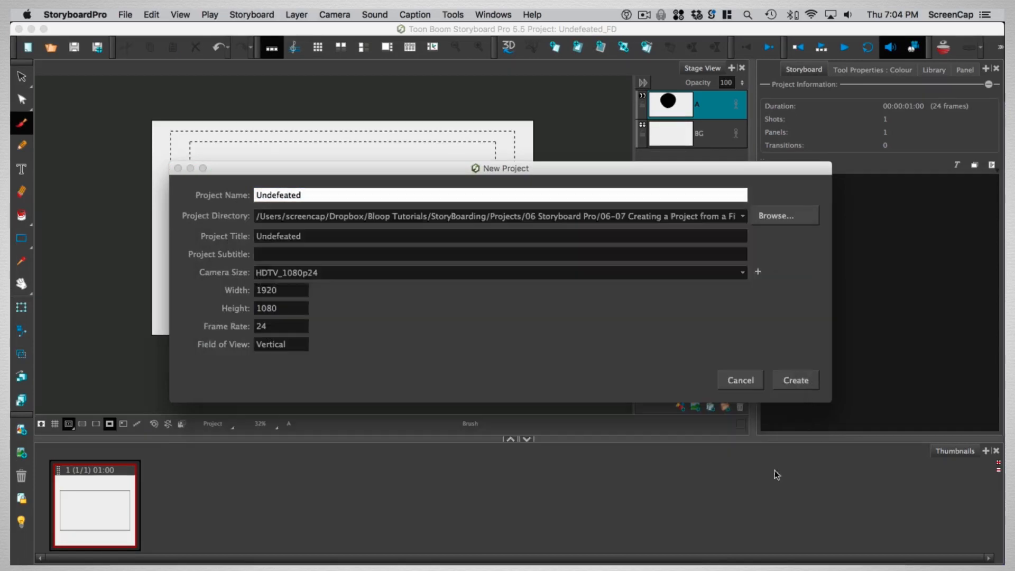
Set the project subtitle to Havenring: Chapter 4 and create the project
{"action": "left_click", "coordinate": [301, 257]}
{"action": "type", "text": "C"}
{"action": "key", "text": "BackSpace"}
{"action": "type", "text": "Havenring: Chapter 4"}
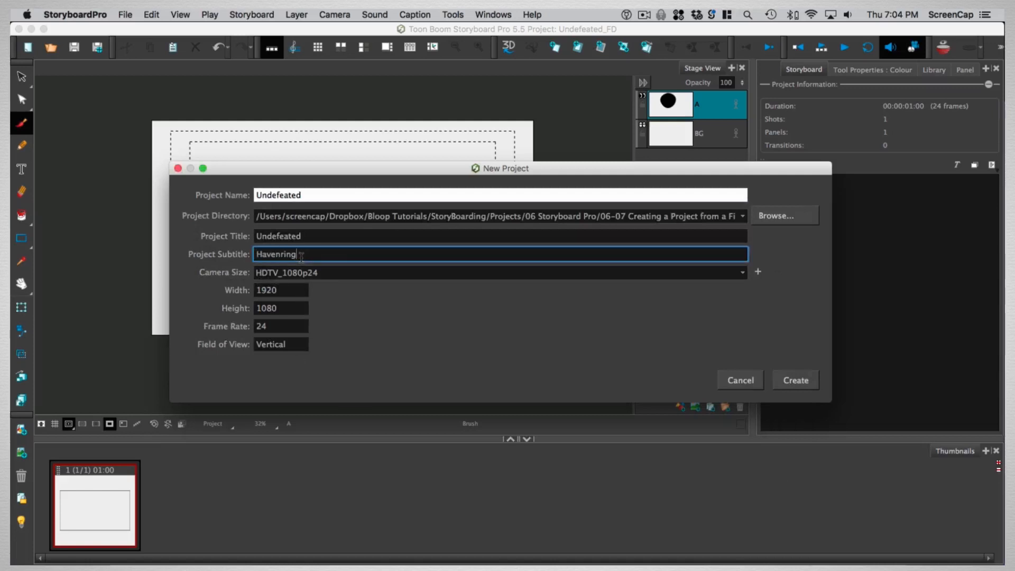
{"action": "left_click", "coordinate": [796, 380]}
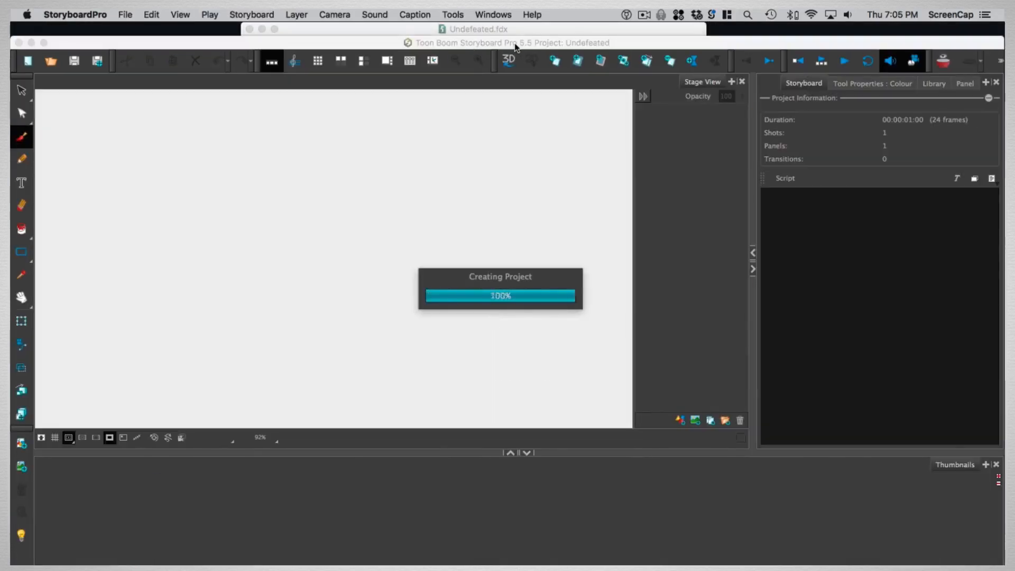
{"action": "left_click_drag", "start_coordinate": [515, 44], "coordinate": [515, 29]}
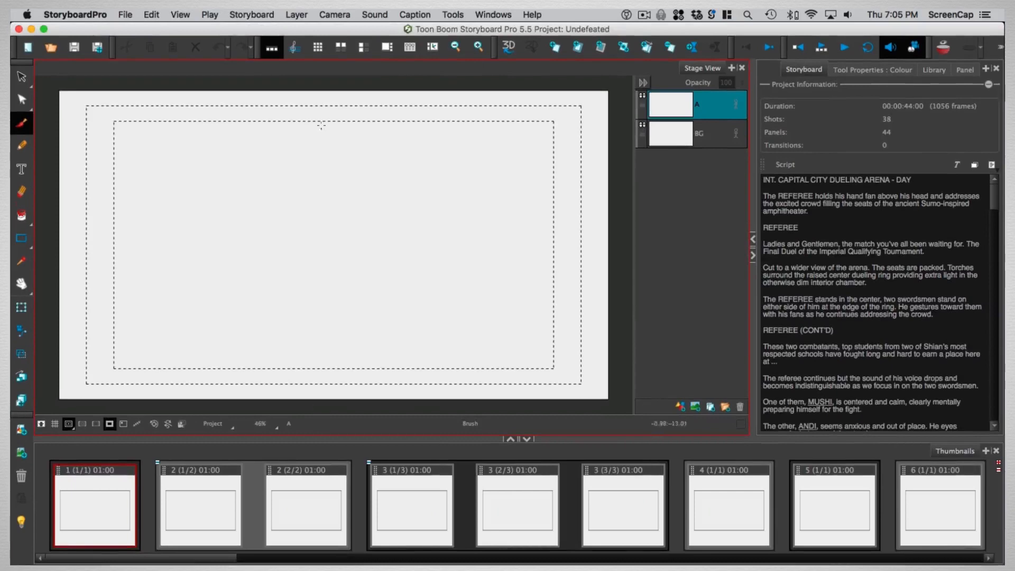
Switch to the storyboard layout and browse the imported panels' caption fields and the script text
{"action": "left_click", "coordinate": [338, 49]}
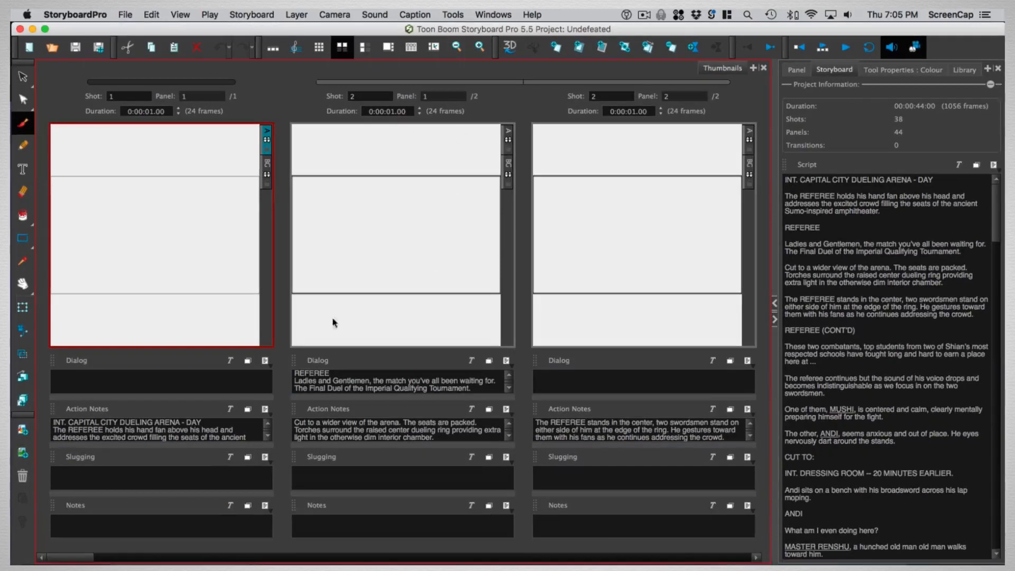
{"action": "left_click_drag", "start_coordinate": [84, 558], "coordinate": [190, 560]}
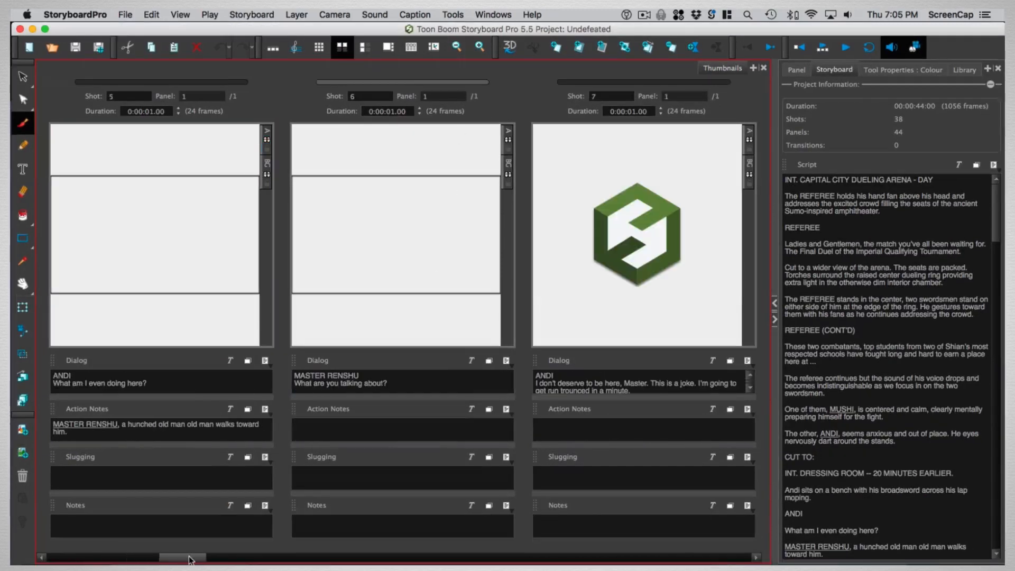
{"action": "left_click_drag", "start_coordinate": [194, 559], "coordinate": [247, 560]}
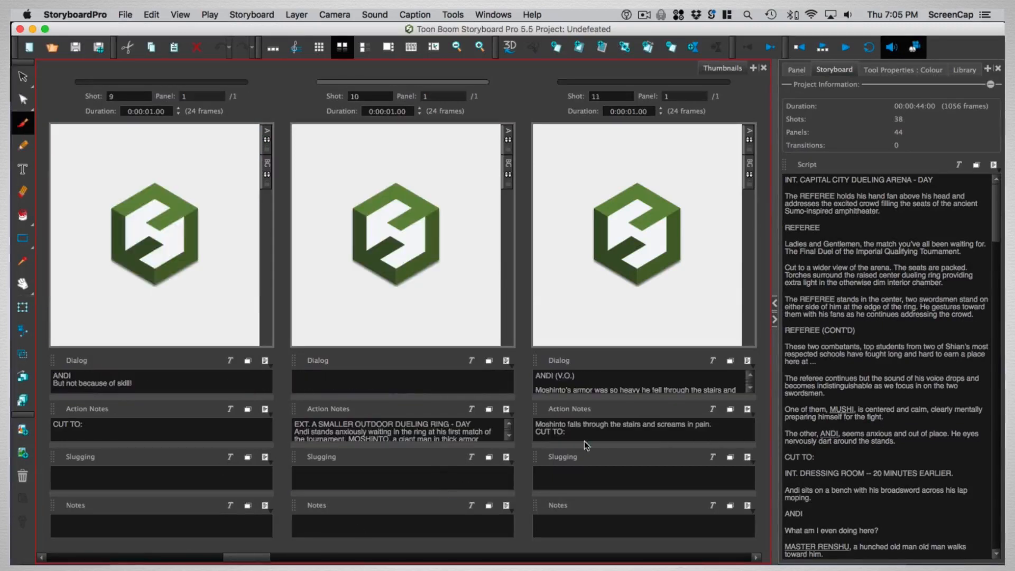
{"action": "scroll", "coordinate": [881, 218], "scroll_direction": "down", "scroll_amount": 15}
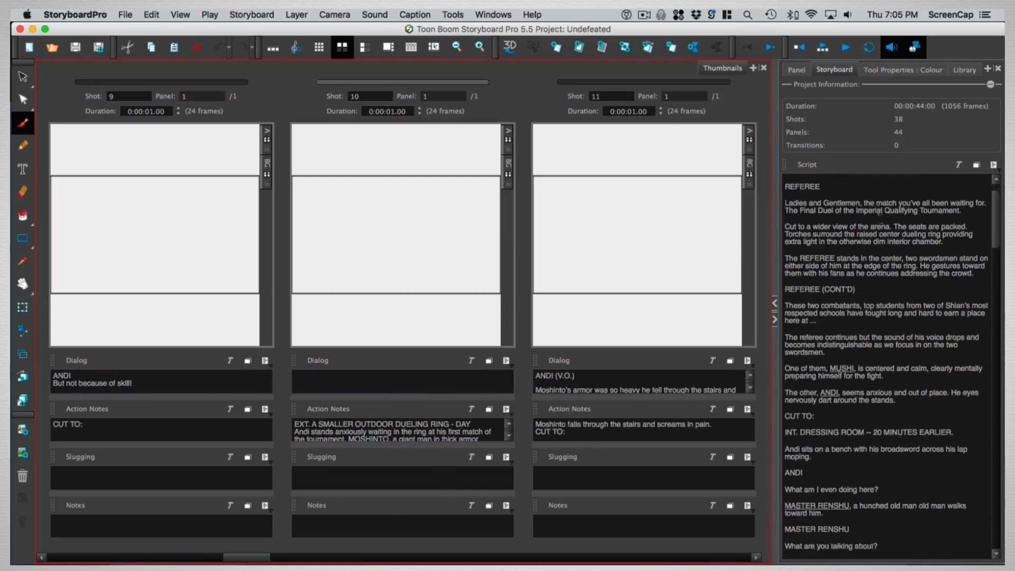
{"action": "scroll", "coordinate": [901, 277], "scroll_direction": "down", "scroll_amount": 15}
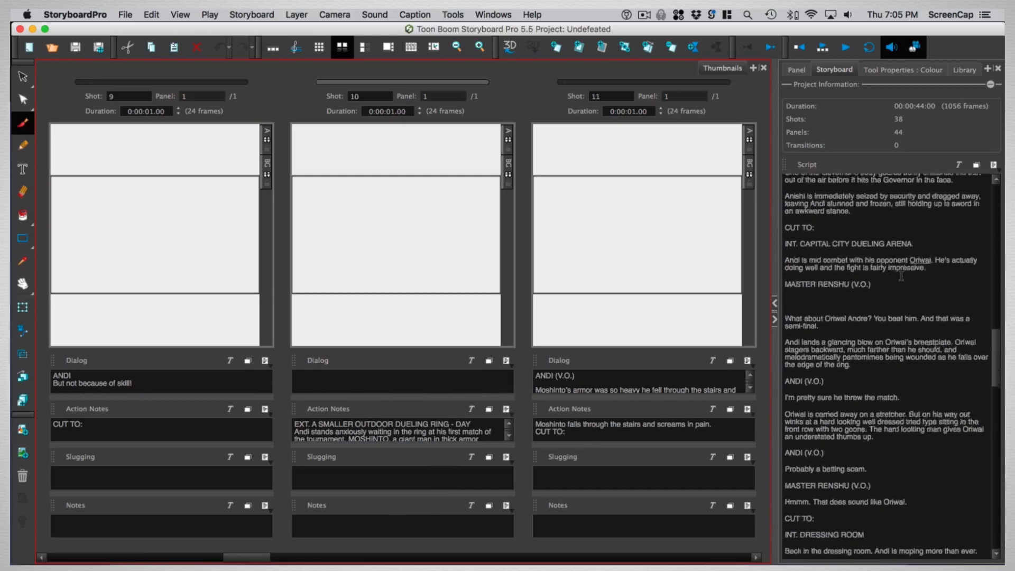
{"action": "scroll", "coordinate": [901, 277], "scroll_direction": "up", "scroll_amount": 20}
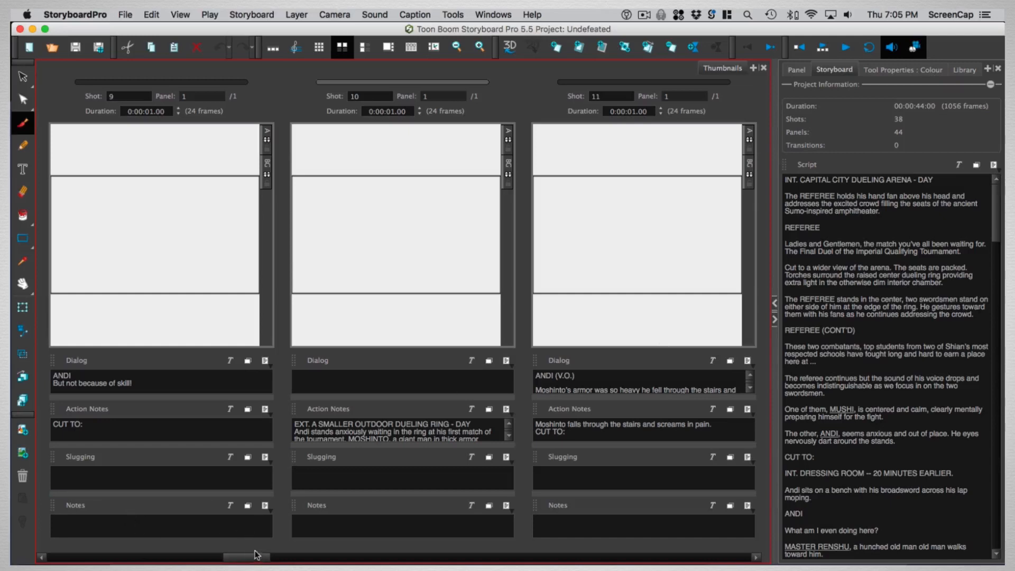
{"action": "left_click_drag", "start_coordinate": [257, 559], "coordinate": [178, 559]}
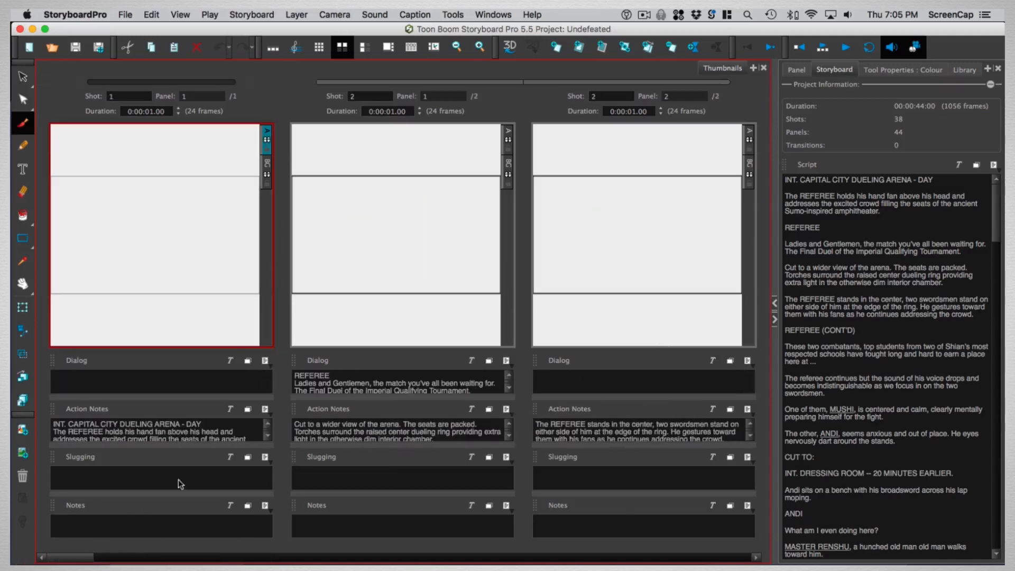